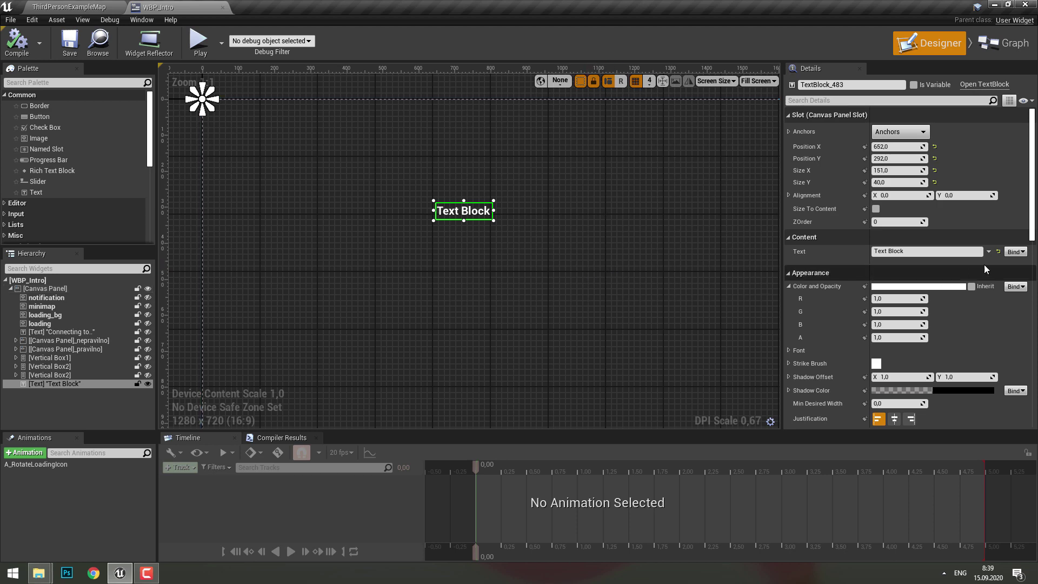
Create a new binding function that drives the text block's Text property.
{"action": "left_click", "coordinate": [1006, 255]}
{"action": "left_click", "coordinate": [1003, 270]}
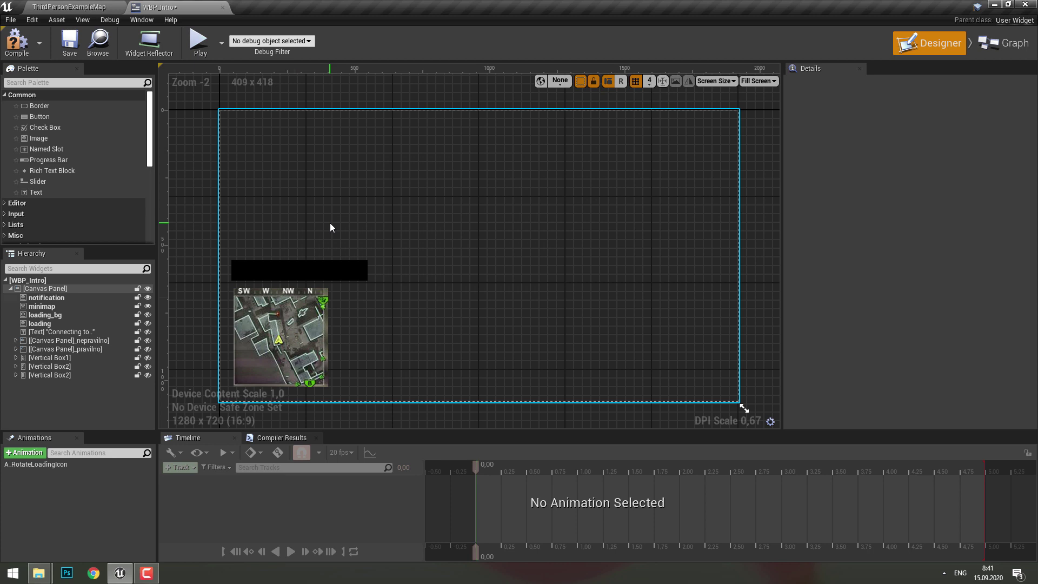
Select the minimap notification image, then the root Canvas Panel.
{"action": "left_click", "coordinate": [324, 300]}
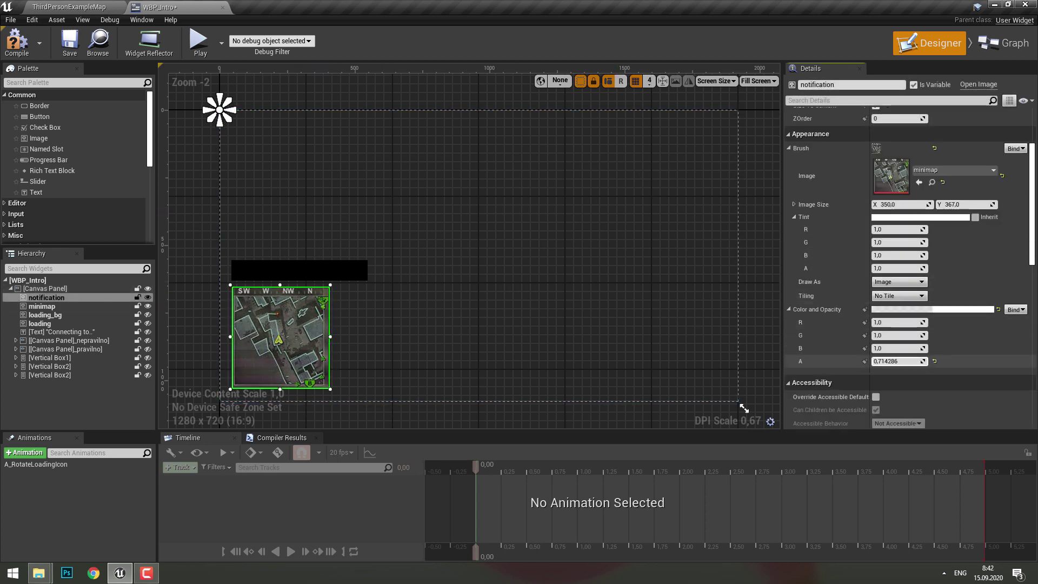
{"action": "left_click", "coordinate": [373, 281]}
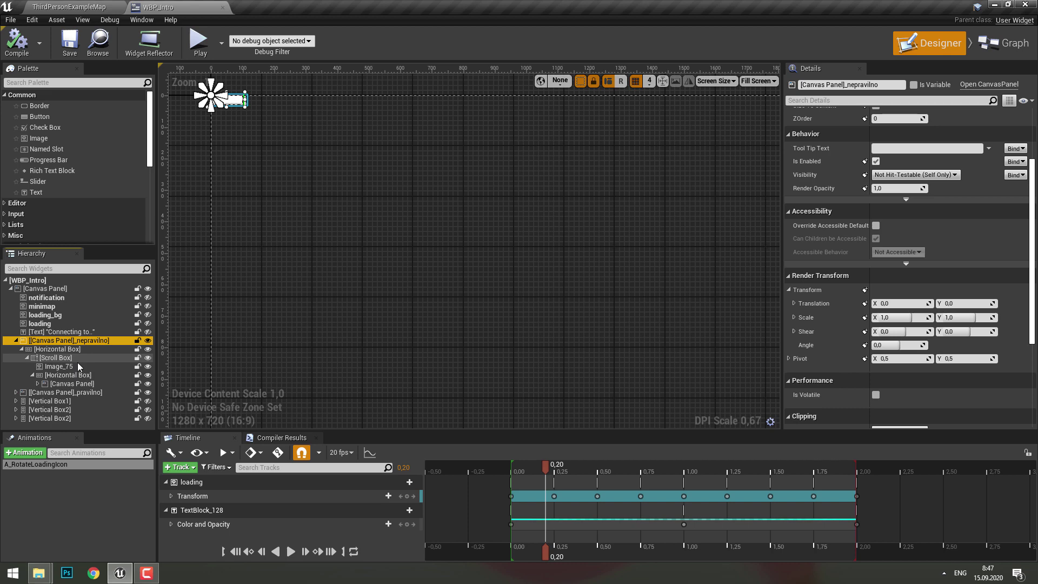
Expand [Canvas Panel]_pravilno in the Hierarchy and show its Details settings.
{"action": "left_click", "coordinate": [15, 391]}
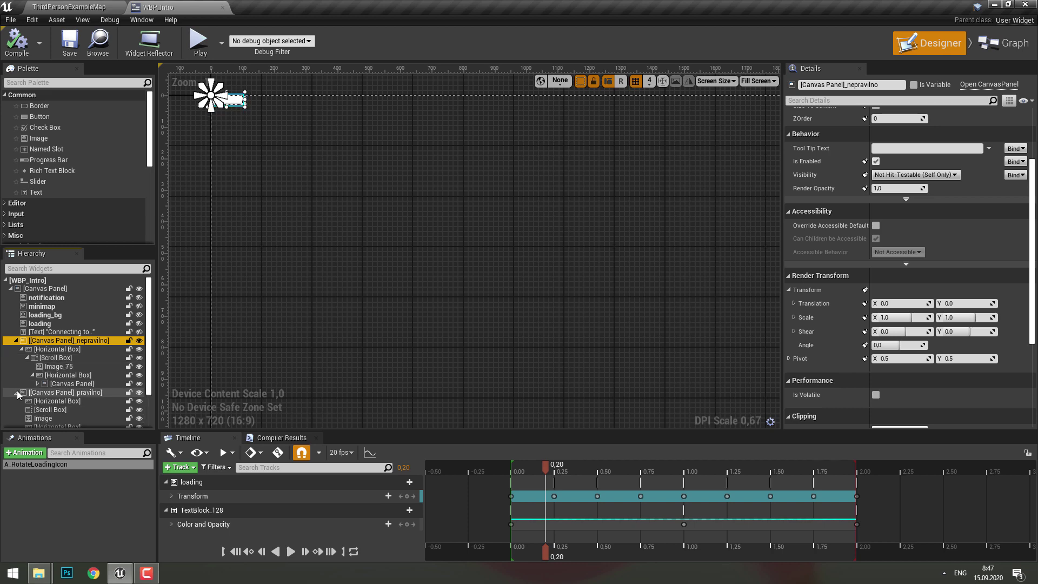
{"action": "left_click", "coordinate": [62, 394]}
{"action": "scroll", "coordinate": [62, 389], "scroll_direction": "down", "scroll_amount": 3}
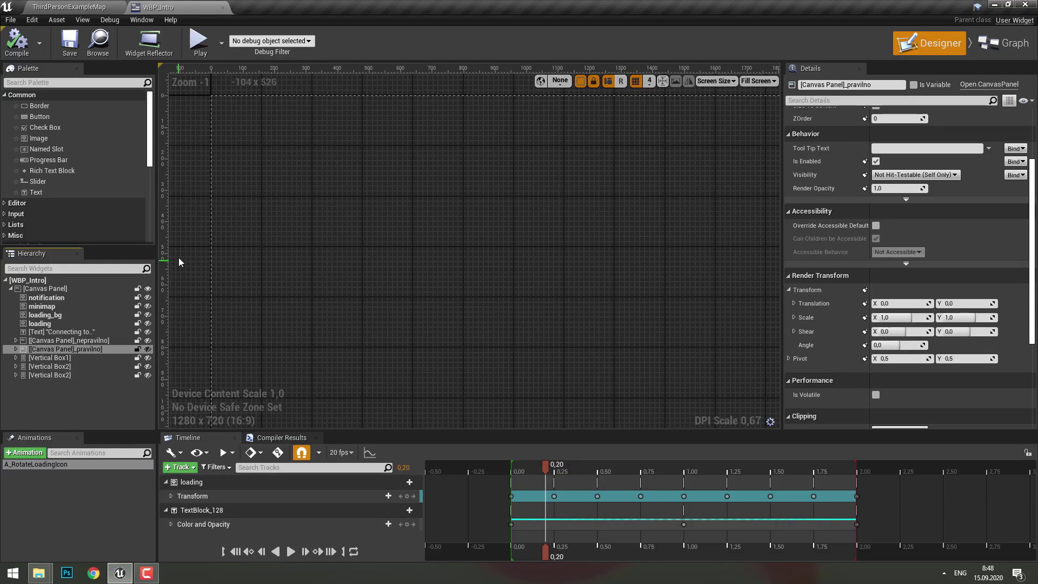
Place an Image near the canvas centre with ActionBar_Globe_Fill_Blue texture and Size To Content.
{"action": "left_click_drag", "start_coordinate": [76, 138], "coordinate": [408, 213]}
{"action": "left_click", "coordinate": [919, 221]}
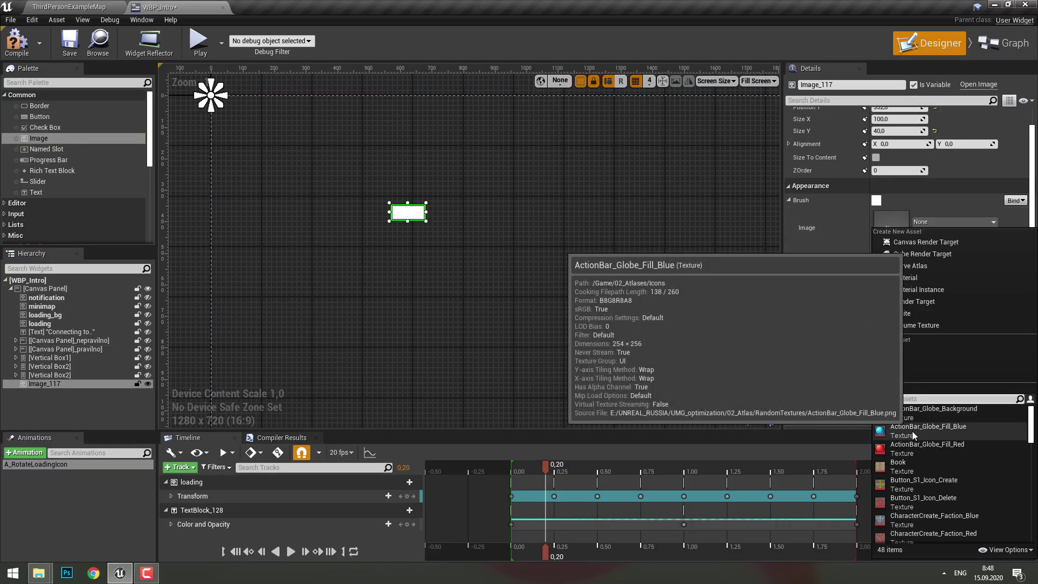
{"action": "left_click", "coordinate": [913, 436]}
{"action": "left_click", "coordinate": [876, 157]}
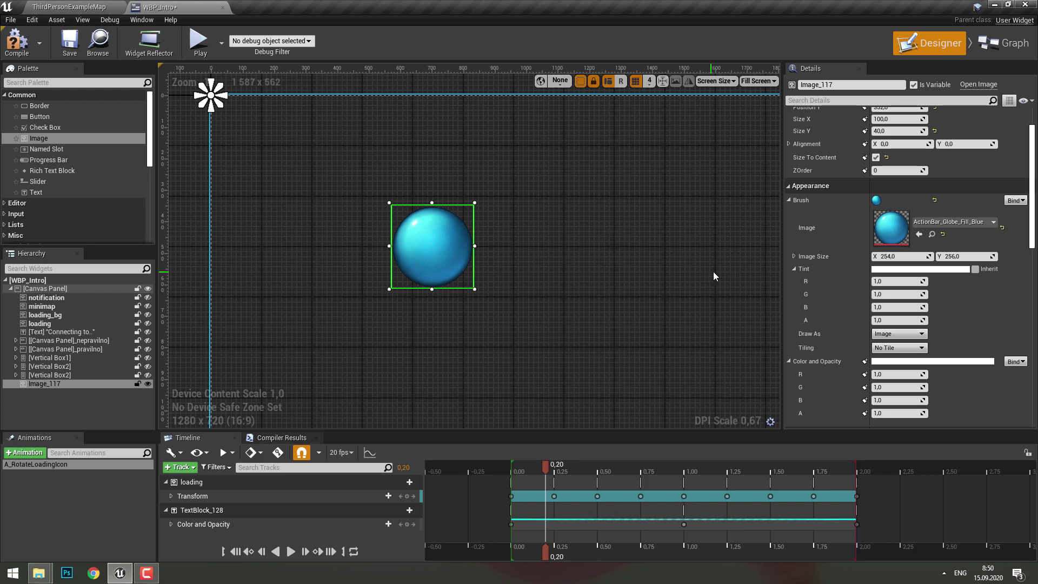
Show the image's list of Visibility options.
{"action": "scroll", "coordinate": [870, 289], "scroll_direction": "down", "scroll_amount": 6}
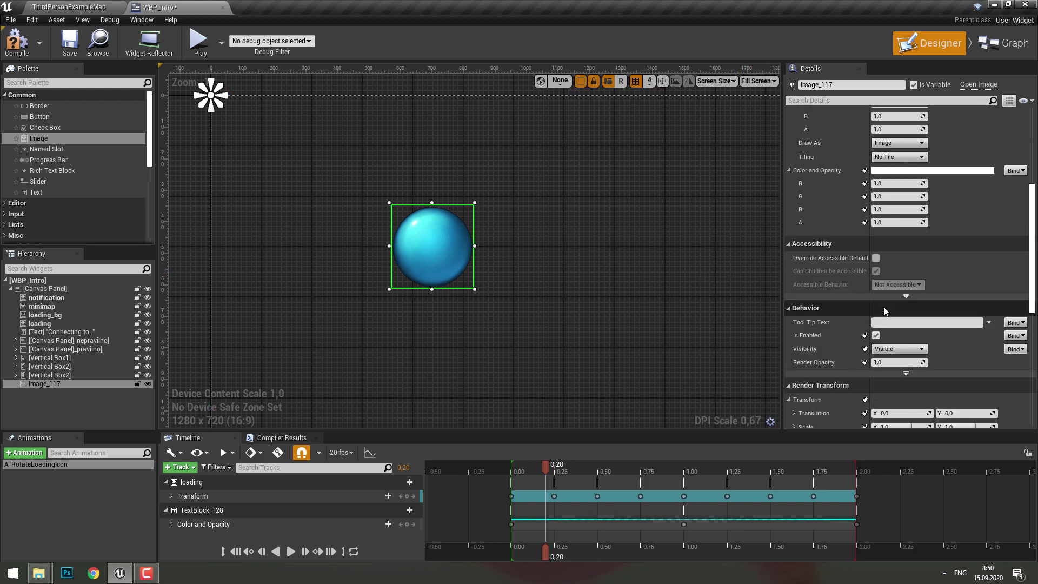
{"action": "scroll", "coordinate": [881, 281], "scroll_direction": "down", "scroll_amount": 4}
{"action": "scroll", "coordinate": [881, 259], "scroll_direction": "up", "scroll_amount": 1}
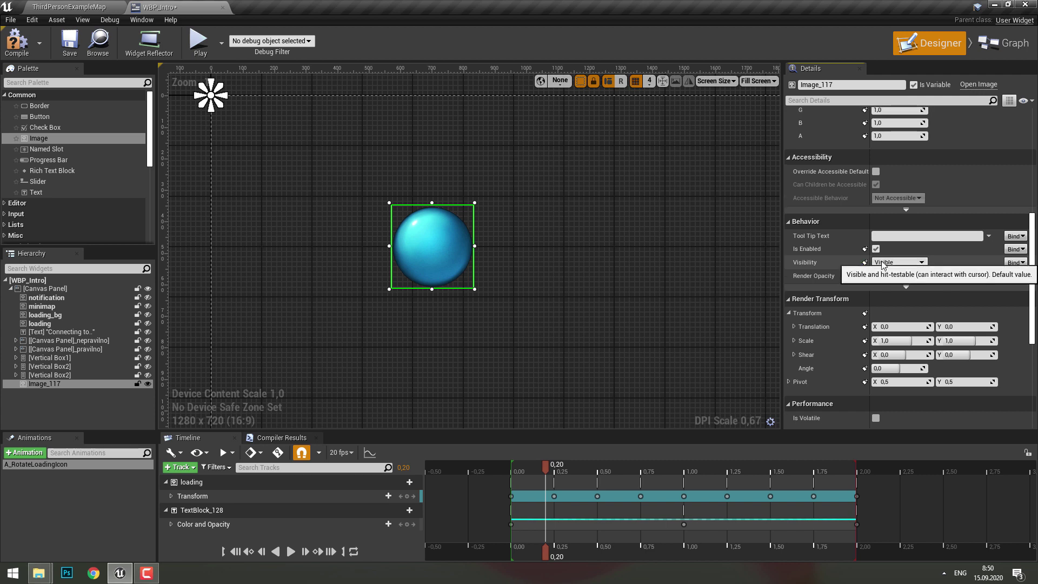
{"action": "left_click", "coordinate": [882, 263]}
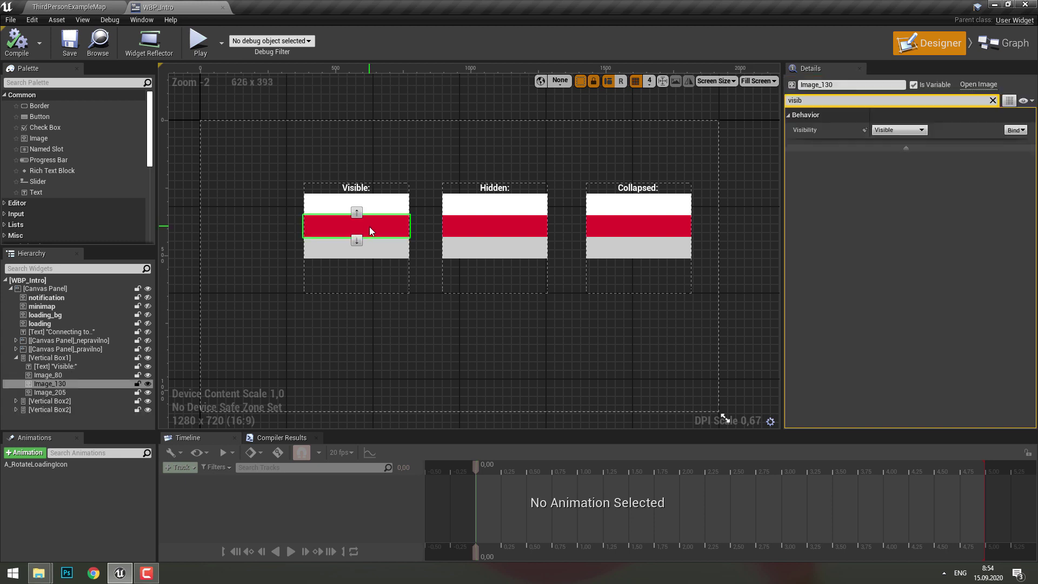
Check the red bar's Visibility in the Visible, Hidden and Collapsed columns.
{"action": "left_click", "coordinate": [901, 129]}
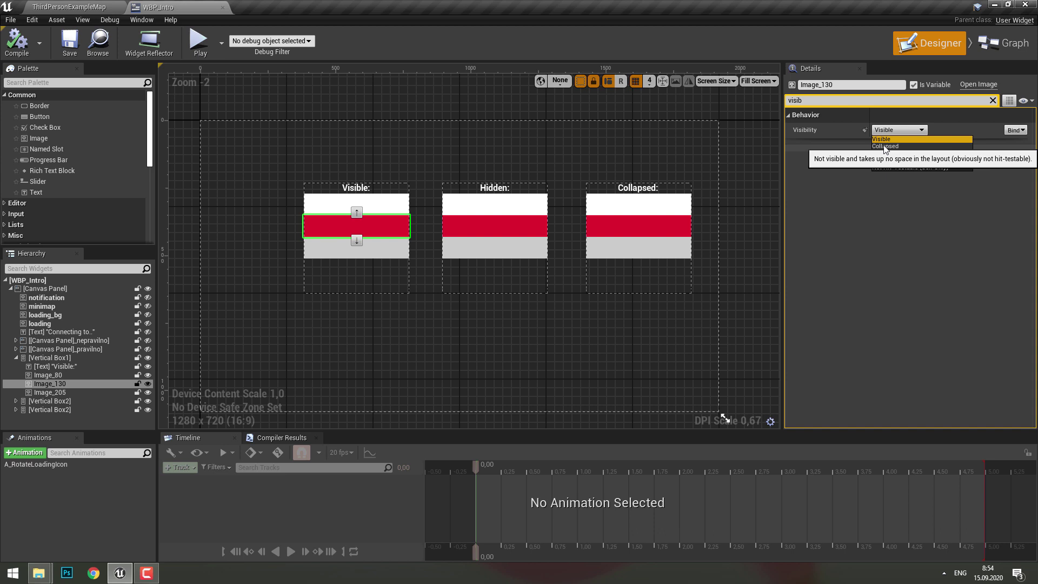
{"action": "left_click", "coordinate": [884, 149]}
{"action": "left_click", "coordinate": [638, 271]}
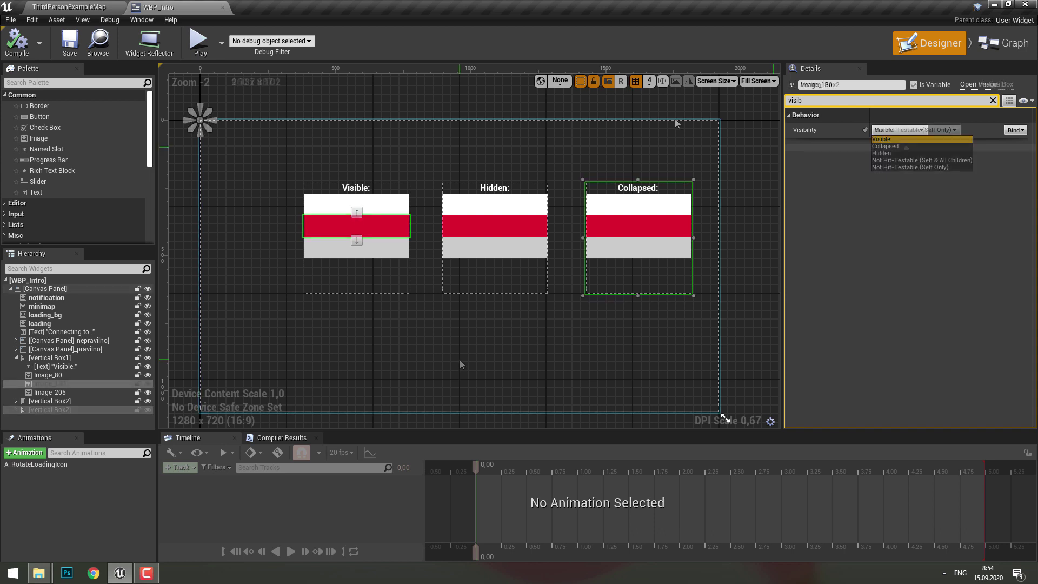
{"action": "left_click", "coordinate": [482, 229]}
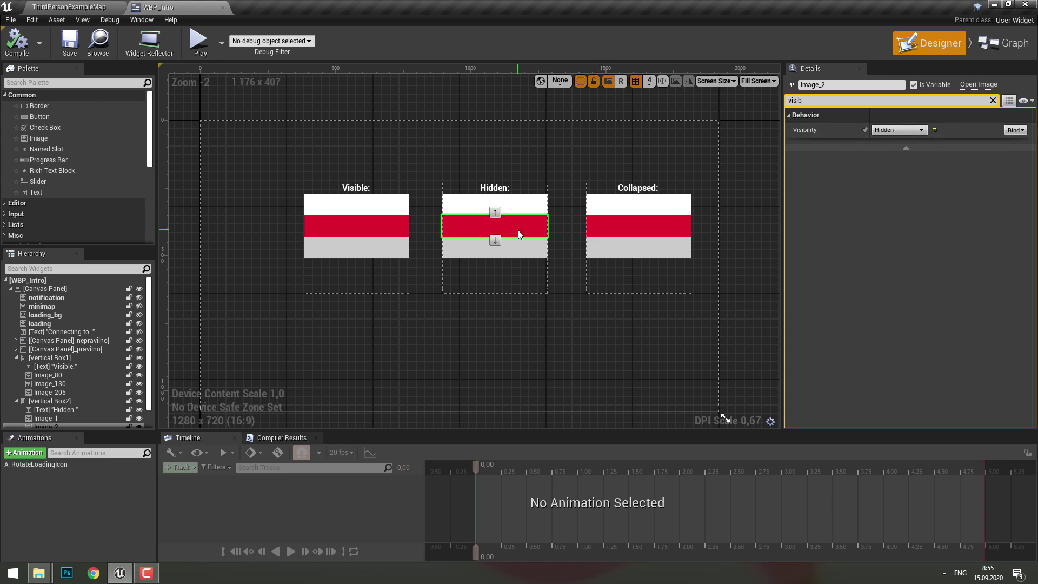
{"action": "left_click", "coordinate": [643, 233]}
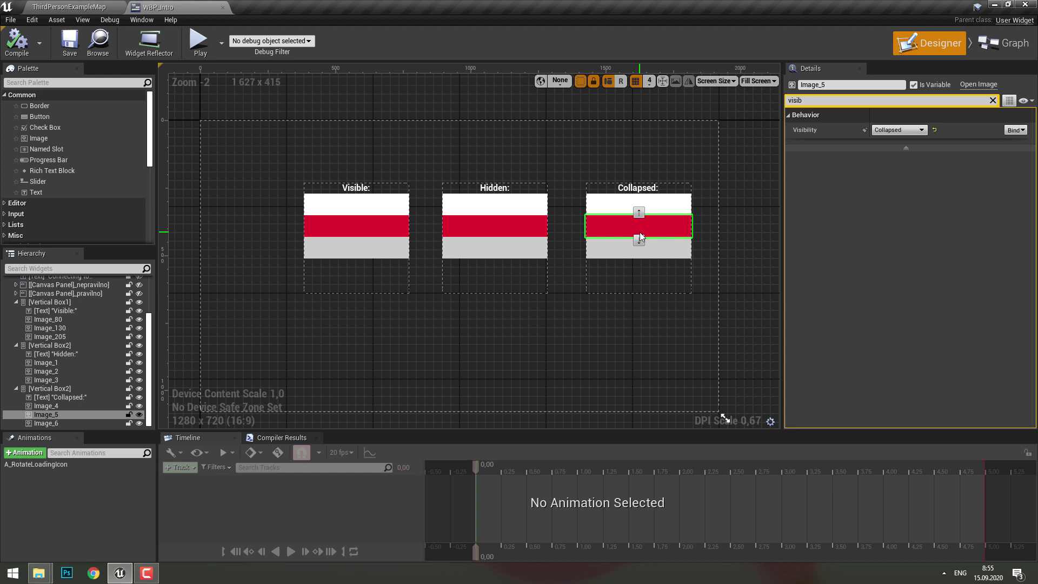
Play ThirdPersonExampleMap to preview the Visible, Hidden and Collapsed widgets in game.
{"action": "left_click", "coordinate": [78, 6]}
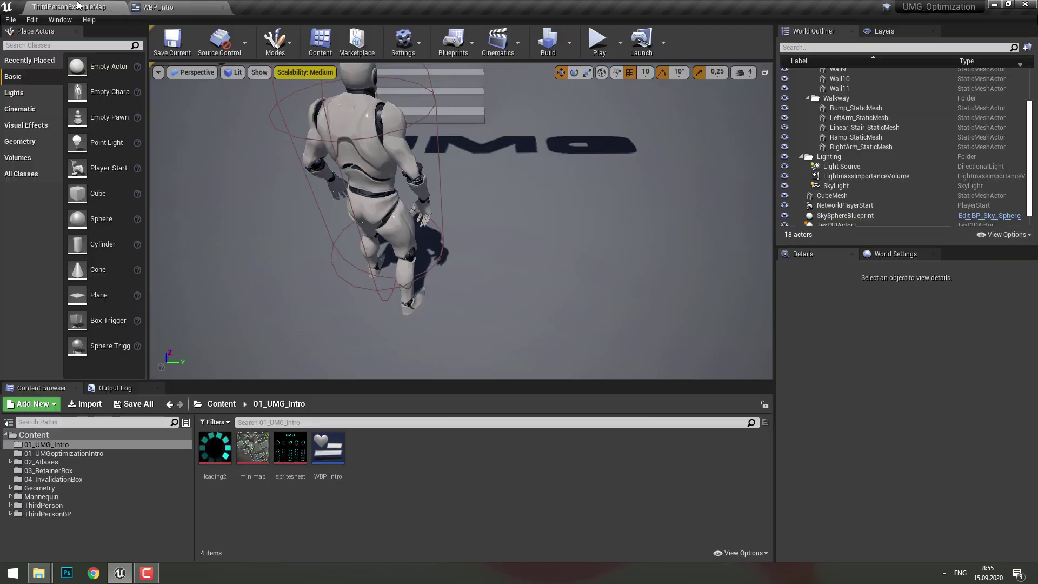
{"action": "left_click", "coordinate": [597, 39]}
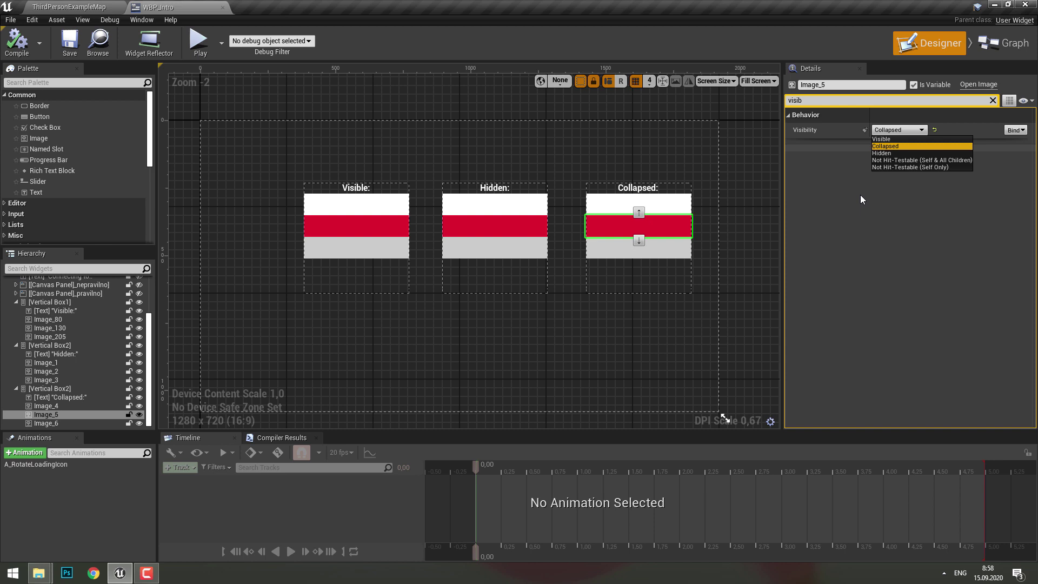
{"action": "left_click", "coordinate": [753, 224]}
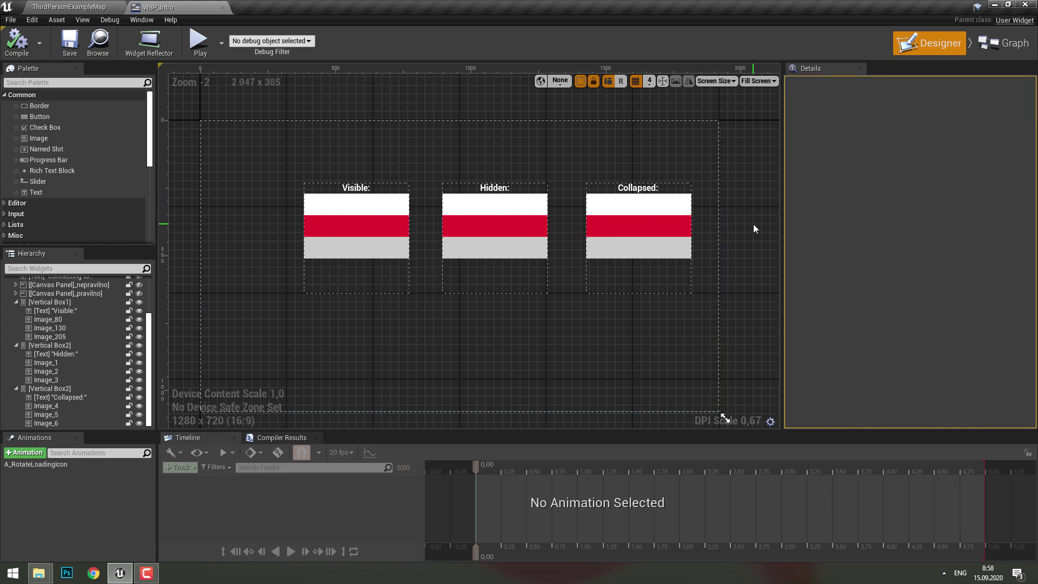